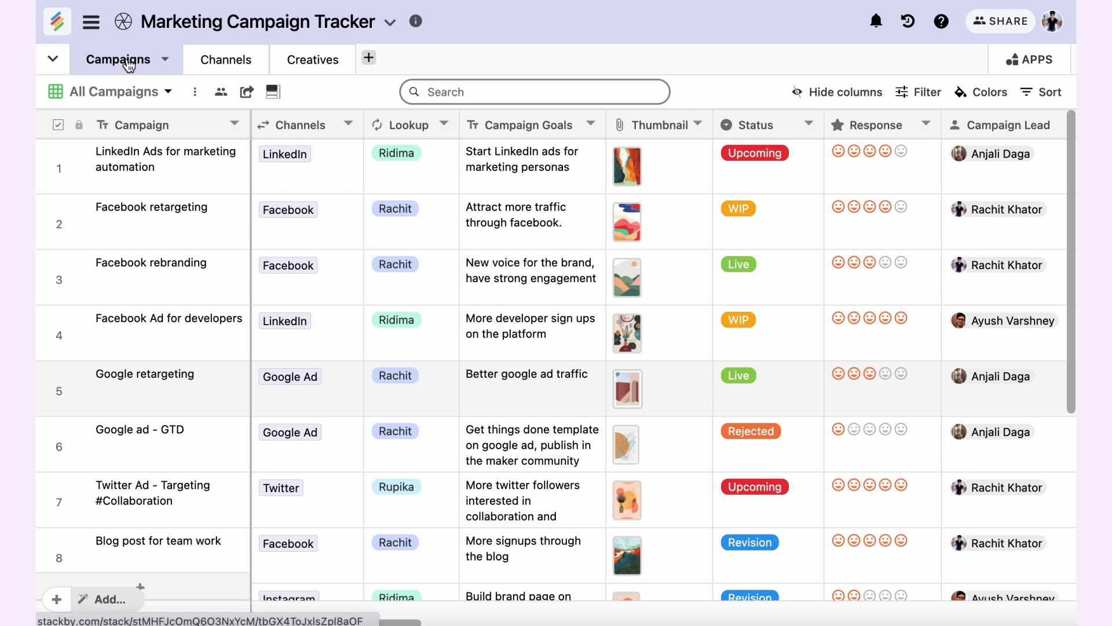
- Browse the Channels and Creatives tables, then return to Campaigns and scroll across its columns
{"action": "left_click", "coordinate": [212, 70]}
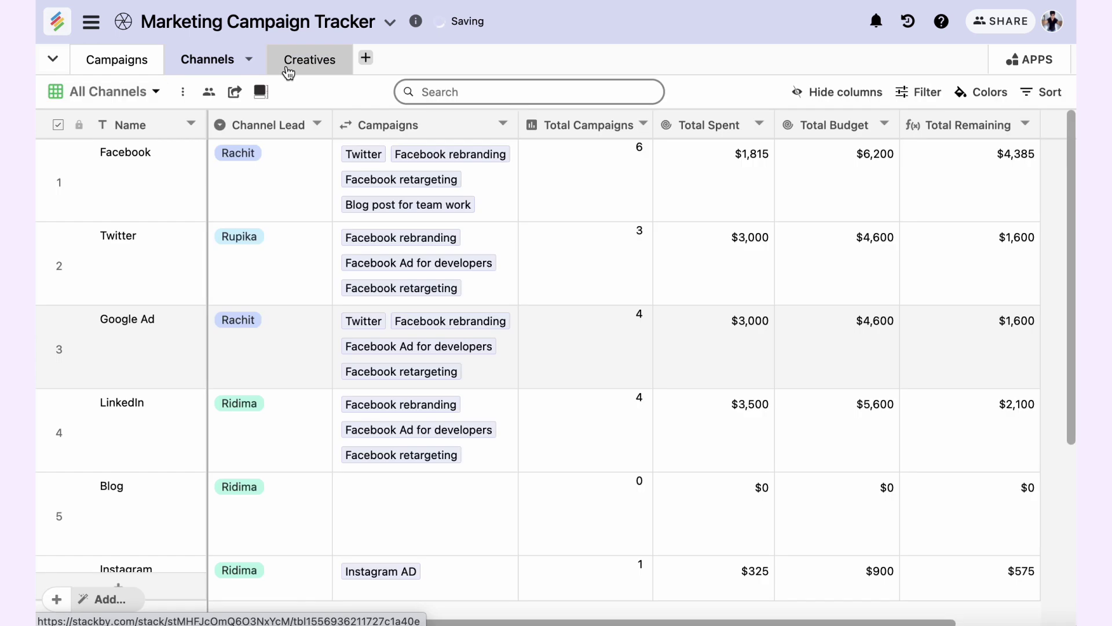
{"action": "left_click", "coordinate": [293, 71]}
{"action": "left_click", "coordinate": [140, 72]}
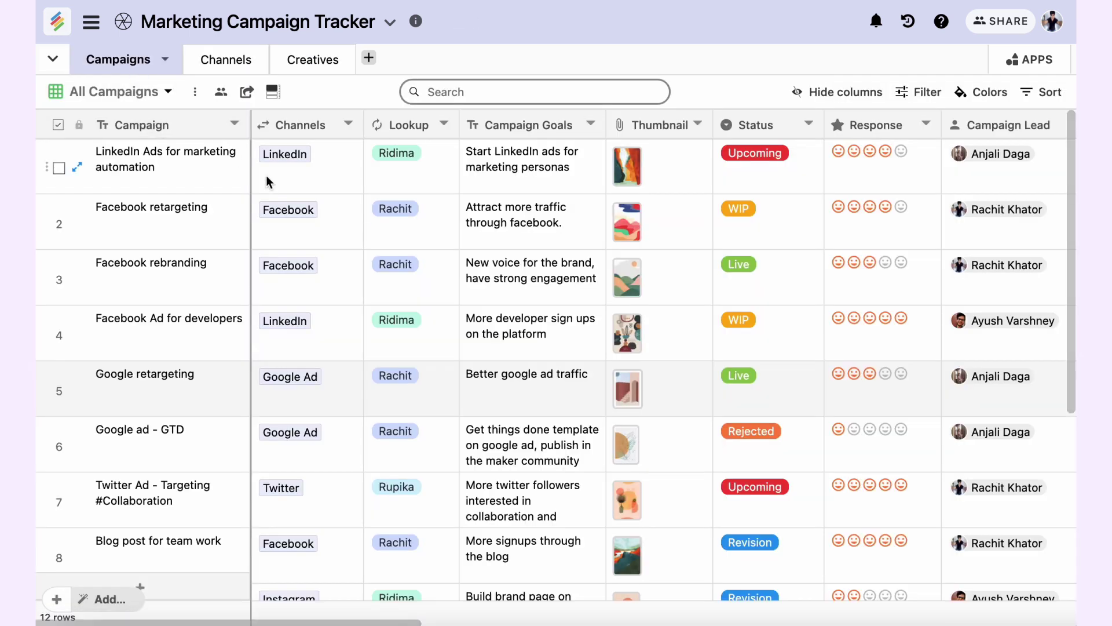
{"action": "scroll", "coordinate": [632, 322], "scroll_direction": "right", "scroll_amount": 10}
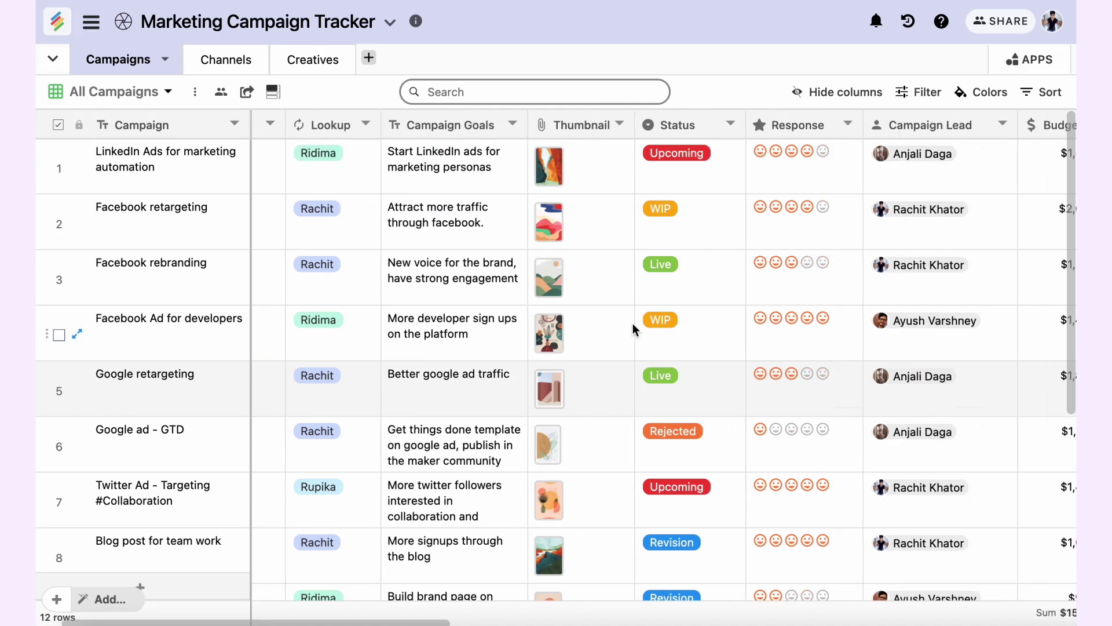
{"action": "scroll", "coordinate": [631, 322], "scroll_direction": "right", "scroll_amount": 15}
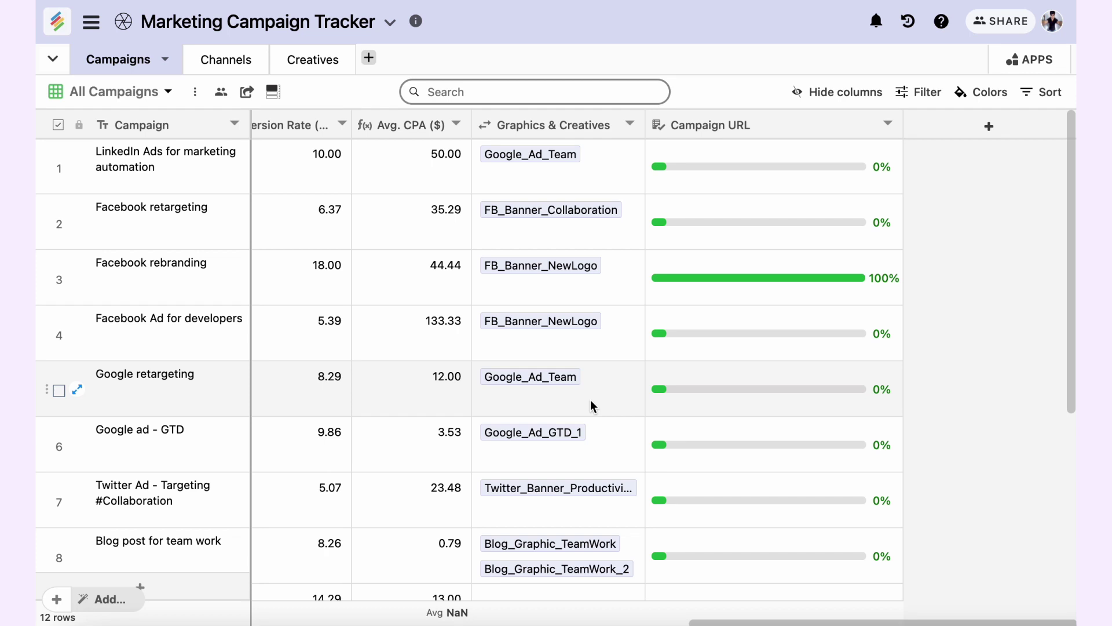
{"action": "scroll", "coordinate": [591, 400], "scroll_direction": "left", "scroll_amount": 20}
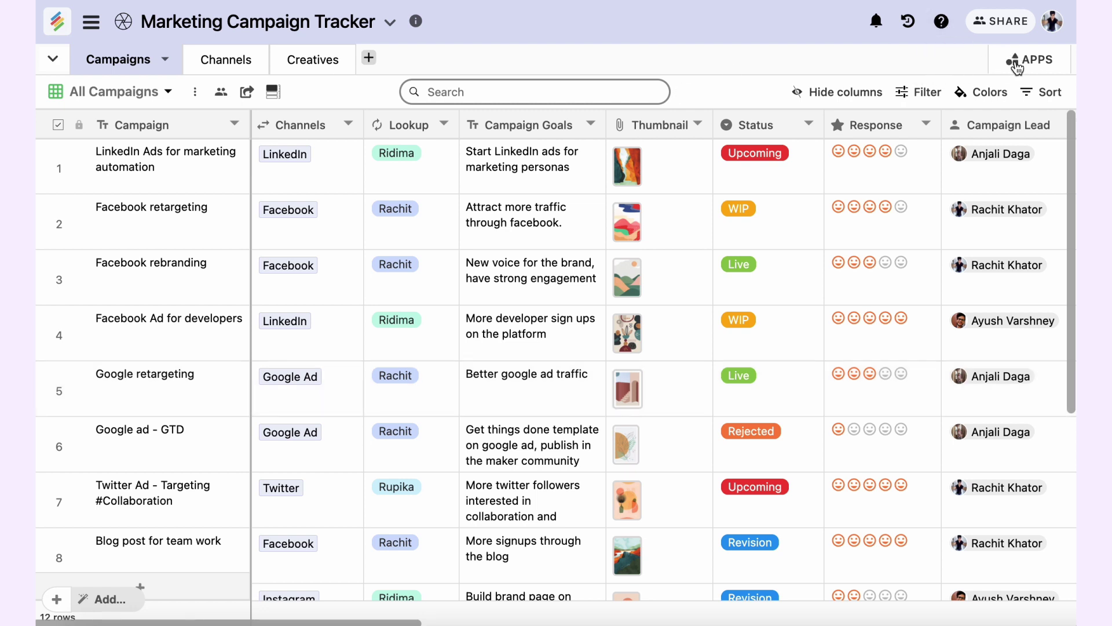
- Add the Stack Schema app to the dashboard from the APPS panel
{"action": "left_click", "coordinate": [1018, 67]}
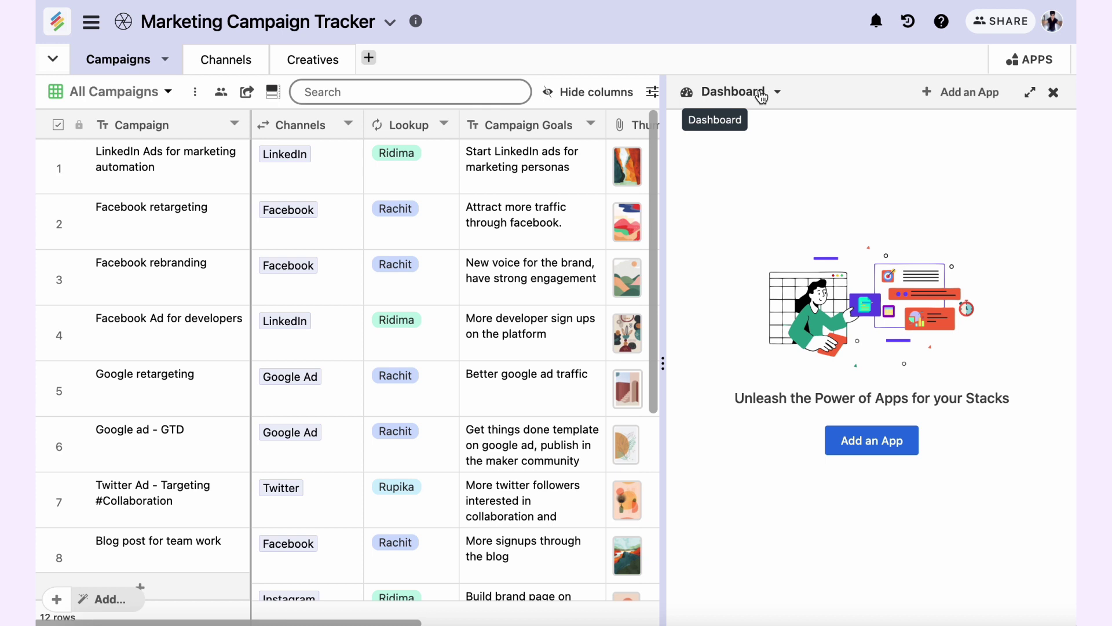
{"action": "left_click", "coordinate": [874, 442]}
{"action": "left_click", "coordinate": [455, 132]}
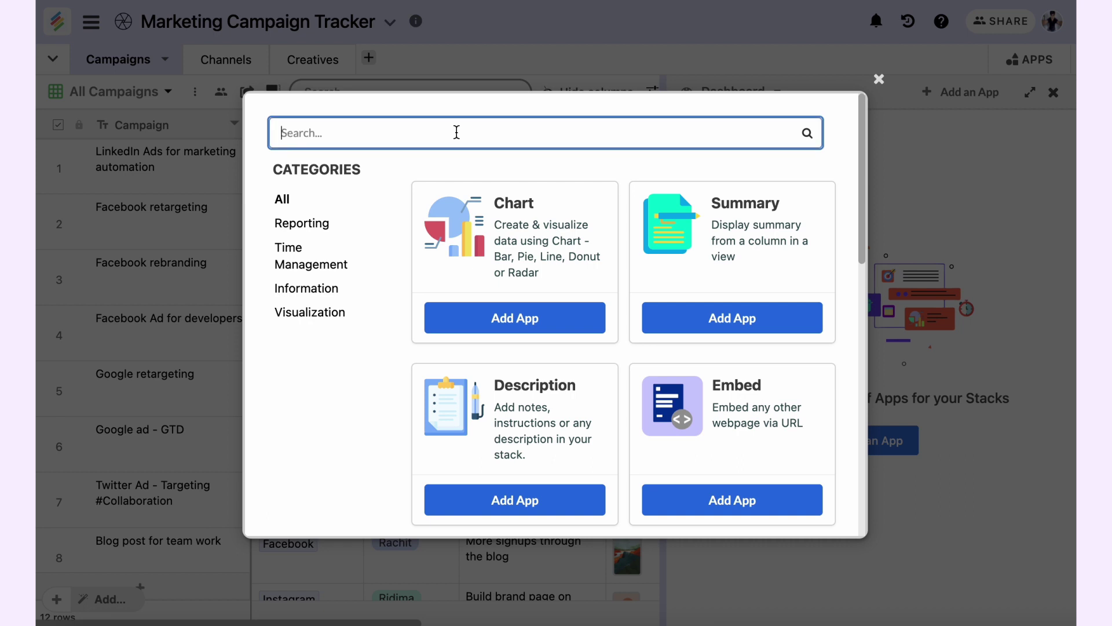
{"action": "type", "text": "Sta"}
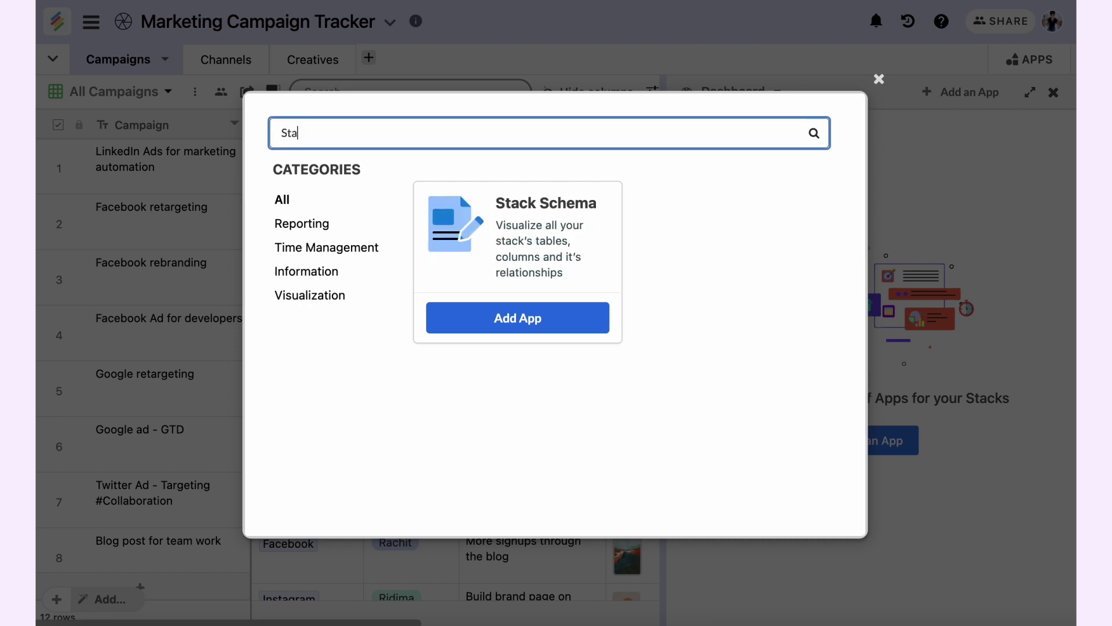
{"action": "left_click", "coordinate": [533, 320]}
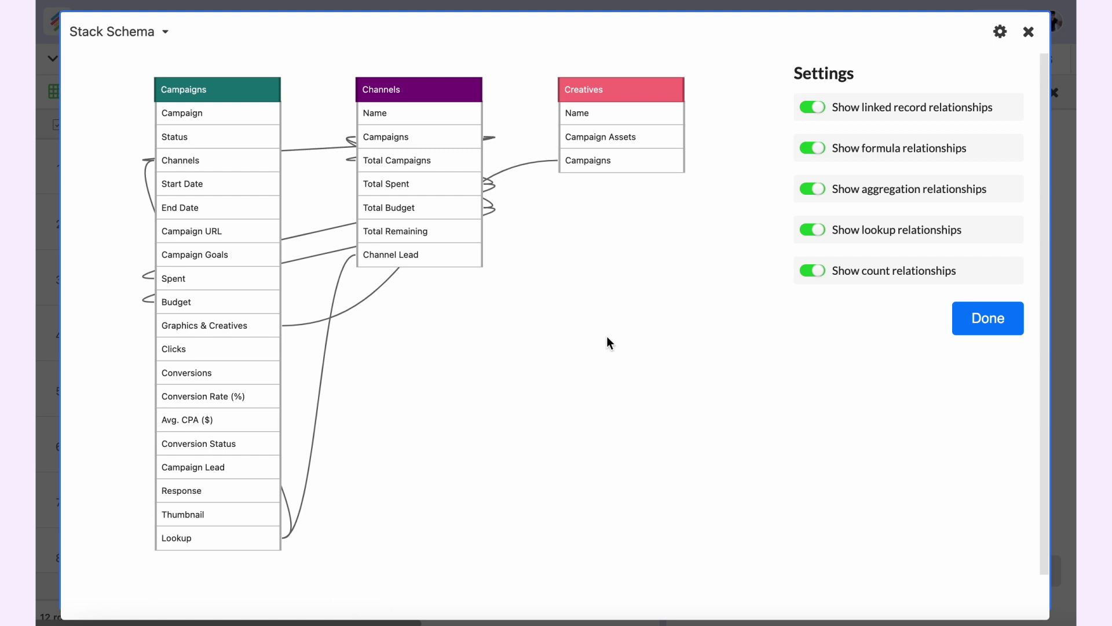
{"action": "left_click_drag", "start_coordinate": [608, 337], "coordinate": [612, 341]}
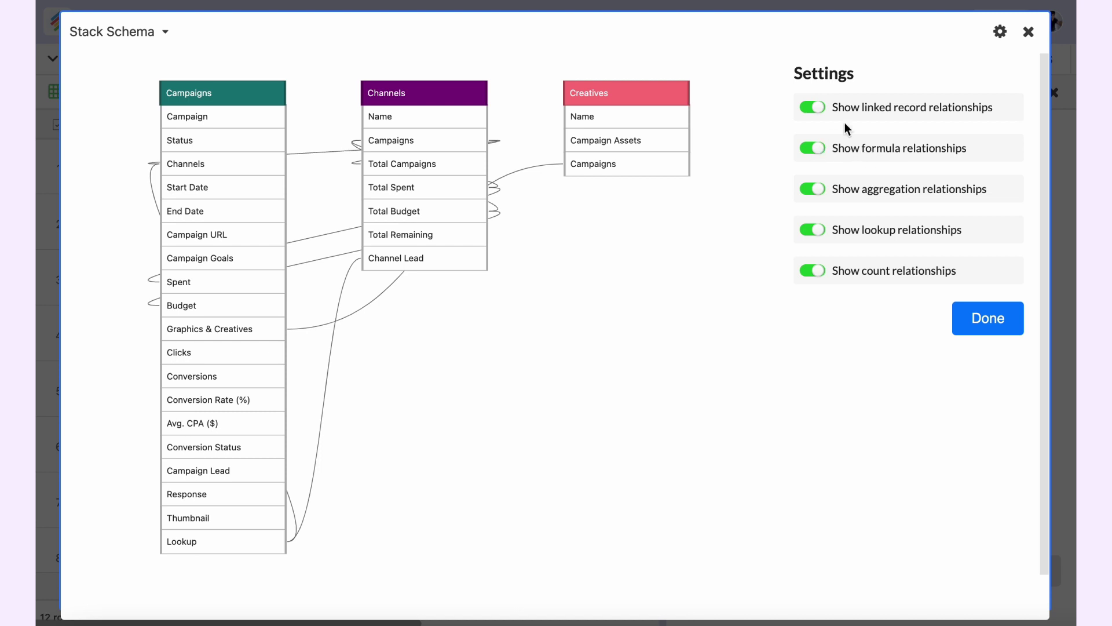
- Turn off the formula, aggregation, lookup and count relationship toggles in the schema settings
{"action": "left_click", "coordinate": [813, 149]}
{"action": "left_click", "coordinate": [813, 190]}
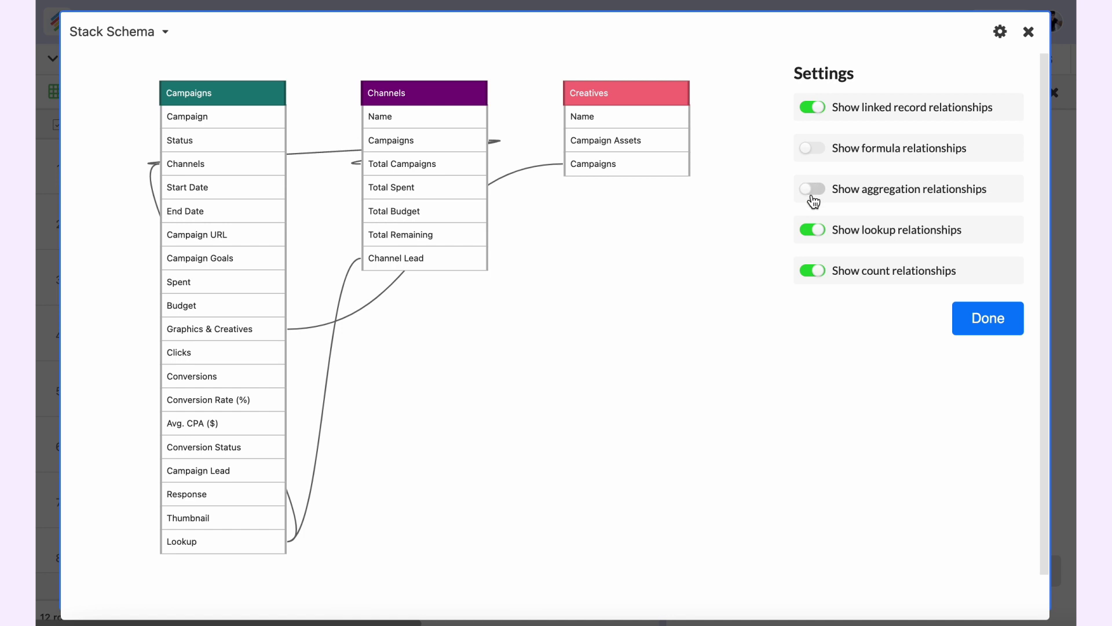
{"action": "left_click", "coordinate": [814, 230]}
{"action": "left_click", "coordinate": [814, 271]}
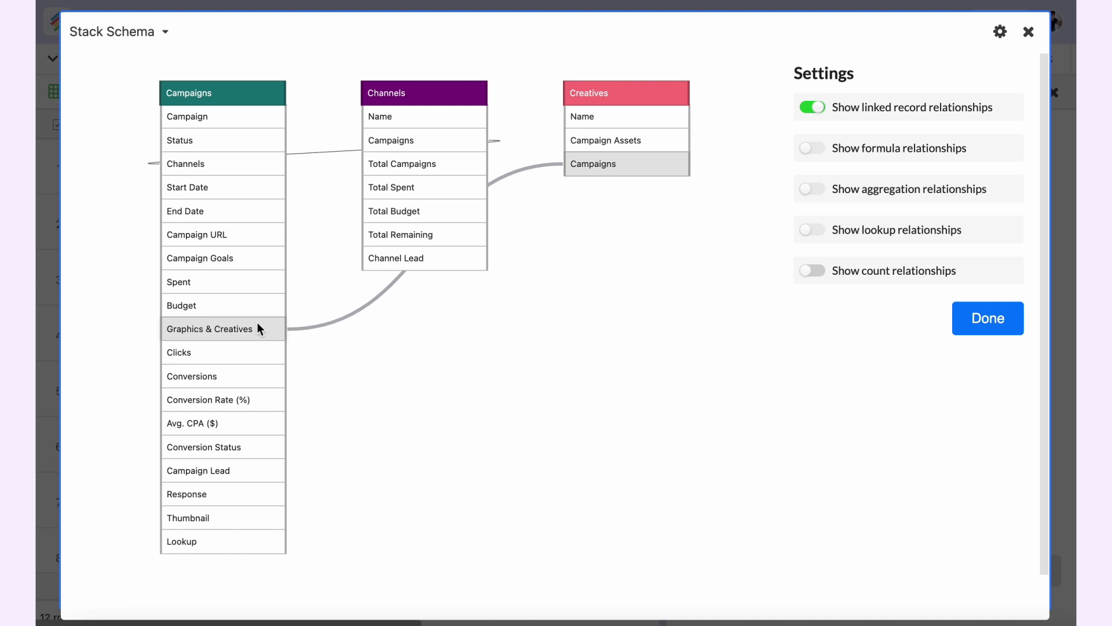
- Hide linked record links, briefly show aggregation links, then enable only lookup relationships
{"action": "left_click", "coordinate": [820, 109]}
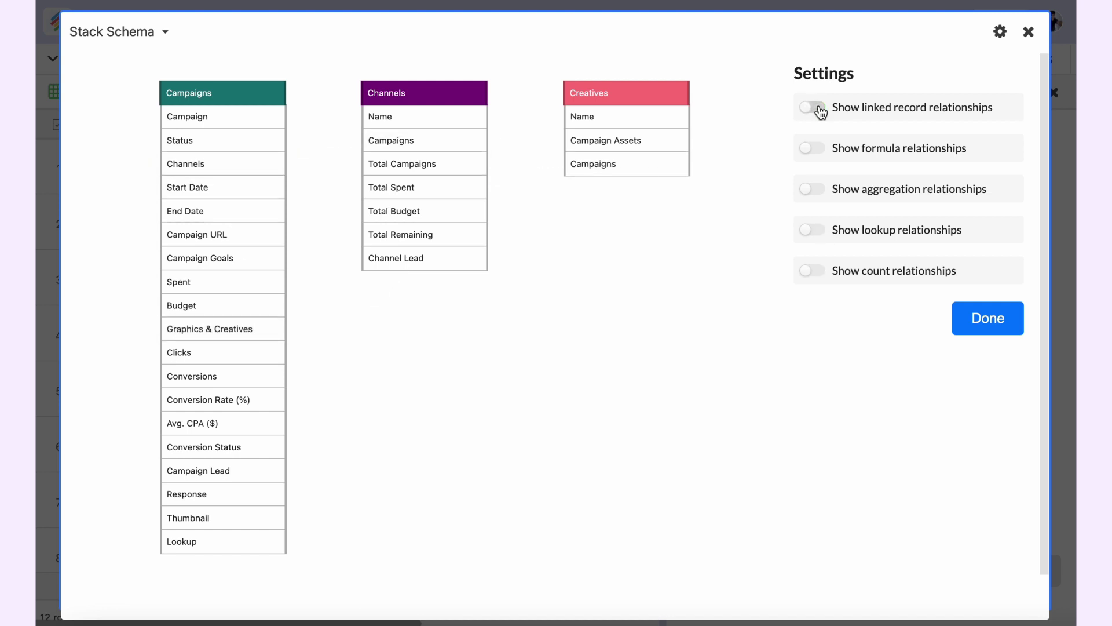
{"action": "left_click", "coordinate": [813, 190]}
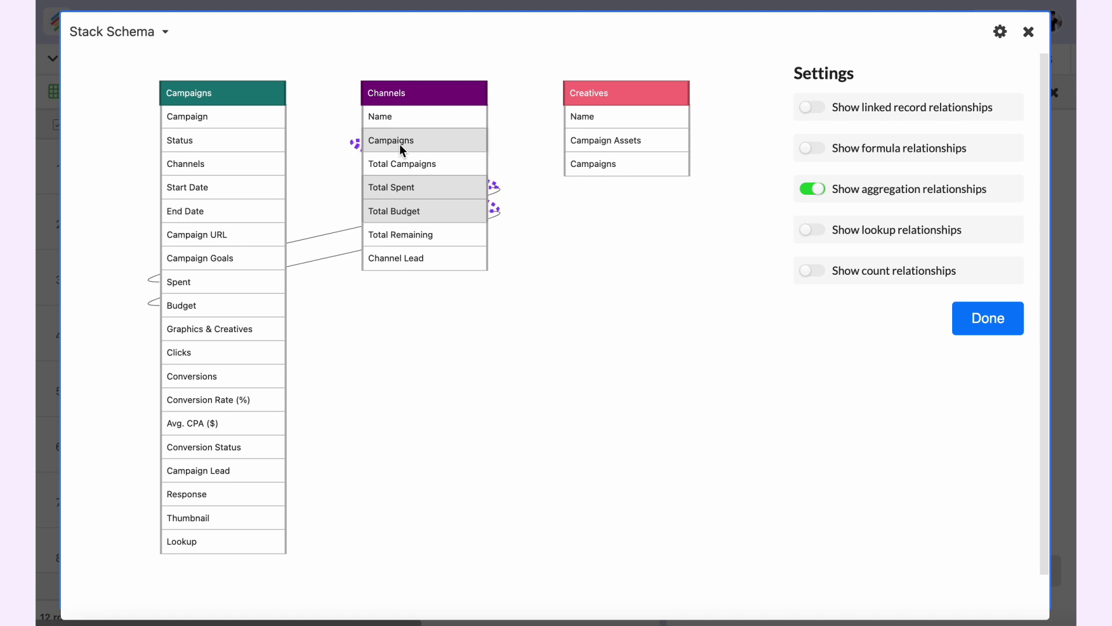
{"action": "left_click", "coordinate": [818, 190]}
{"action": "left_click", "coordinate": [815, 231]}
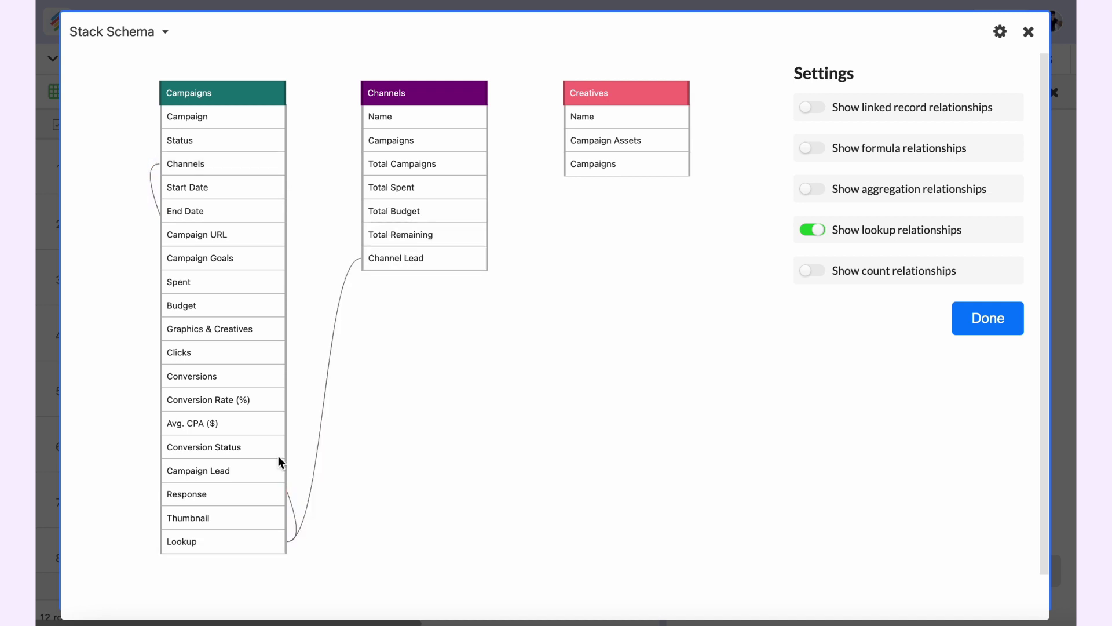
- Close the expanded schema and look at the Channels table before returning to Campaigns
{"action": "left_click", "coordinate": [1029, 33]}
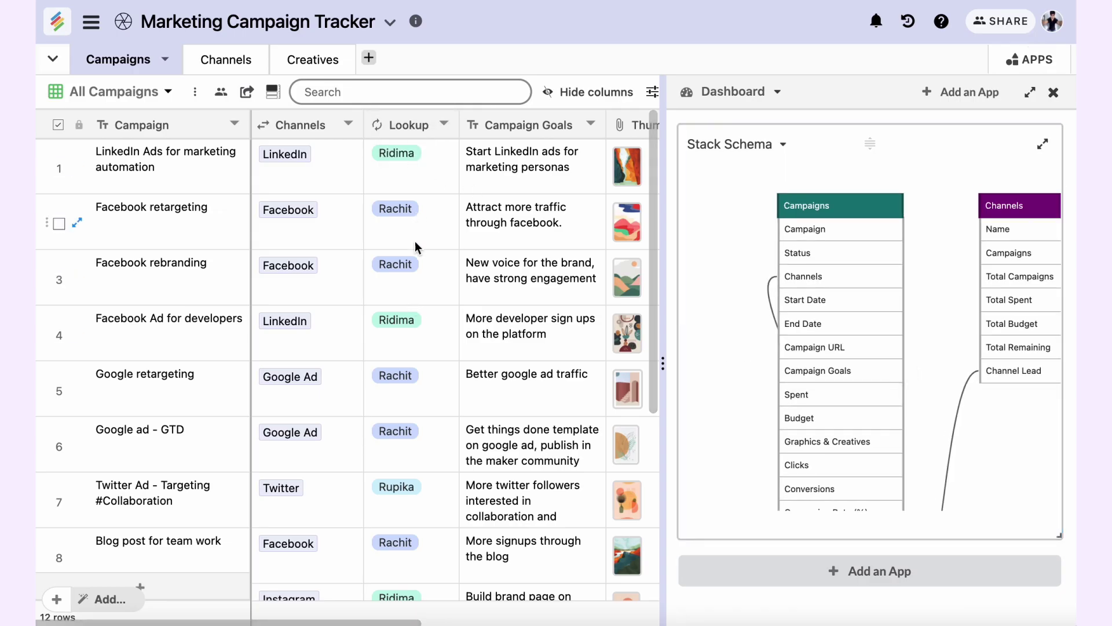
{"action": "left_click", "coordinate": [236, 66]}
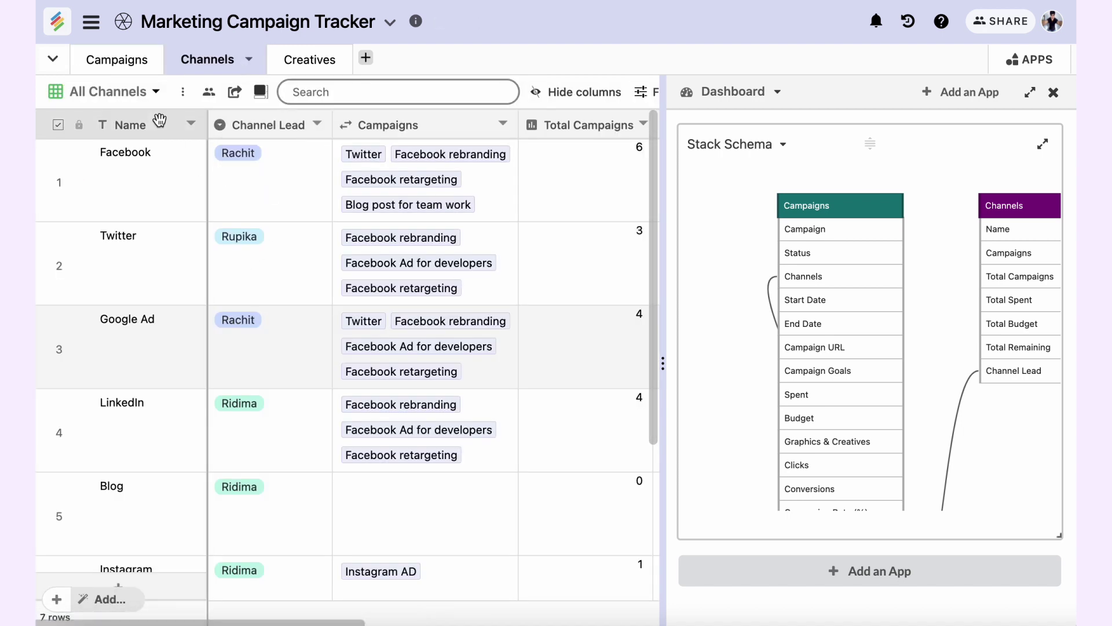
{"action": "left_click", "coordinate": [121, 62]}
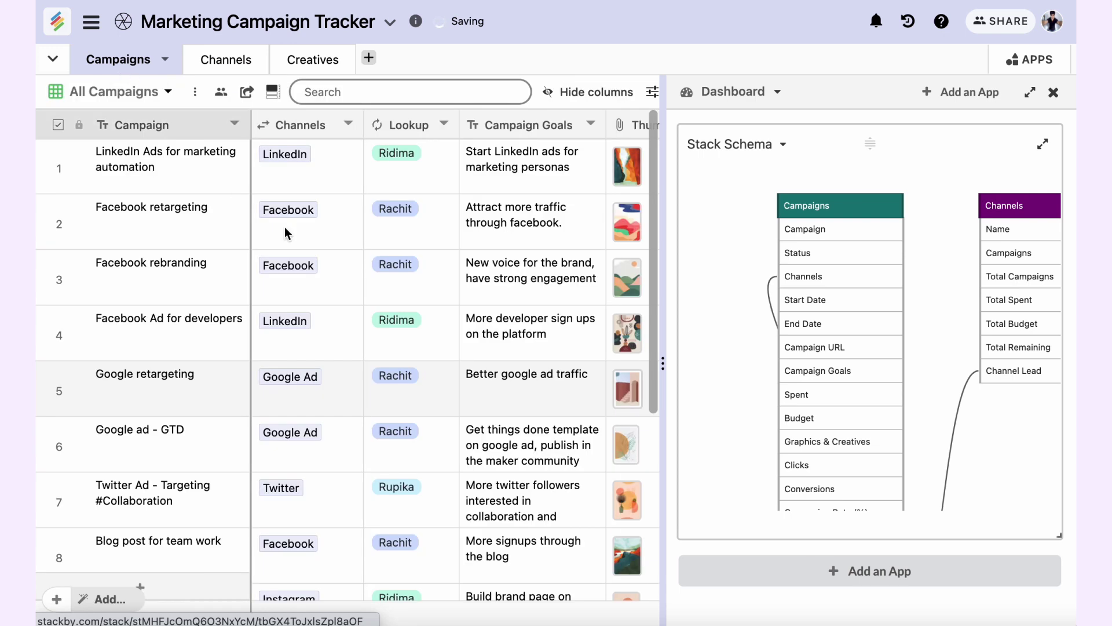
{"action": "scroll", "coordinate": [388, 308], "scroll_direction": "down", "scroll_amount": 5}
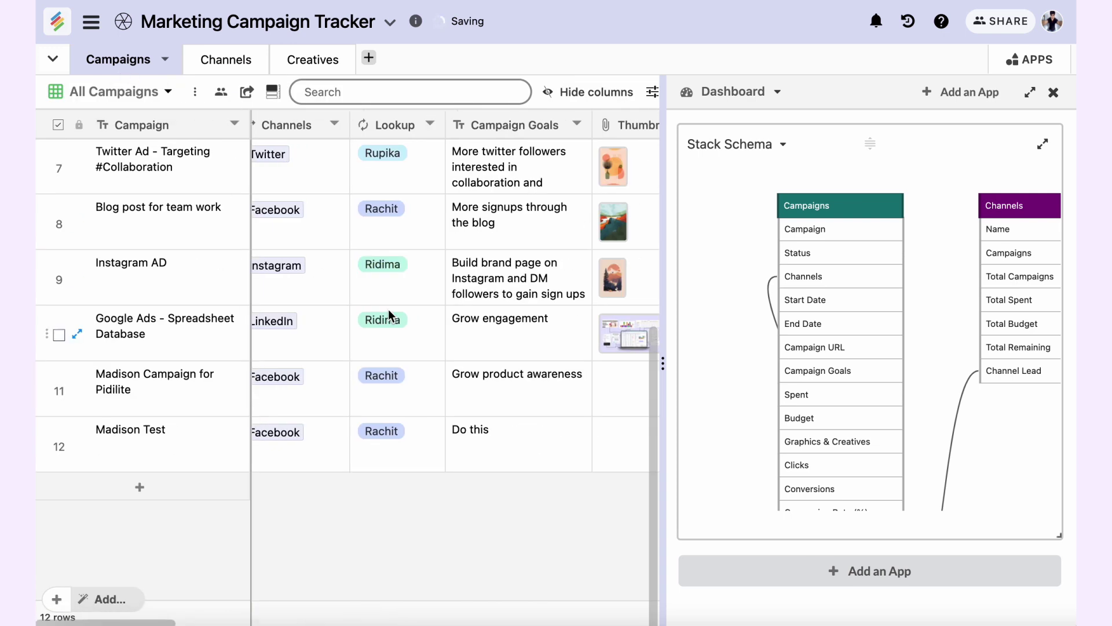
- Add campaign row 13 and link its Channels cell to Facebook
{"action": "left_click", "coordinate": [167, 481]}
{"action": "left_click", "coordinate": [290, 486]}
{"action": "left_click", "coordinate": [270, 502]}
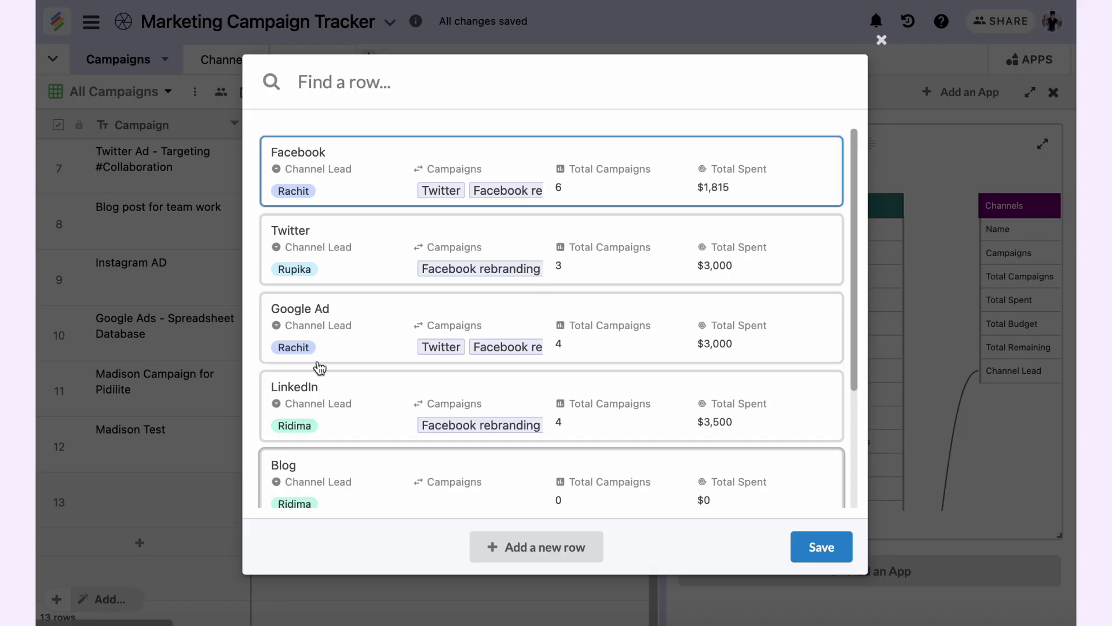
{"action": "left_click", "coordinate": [388, 172]}
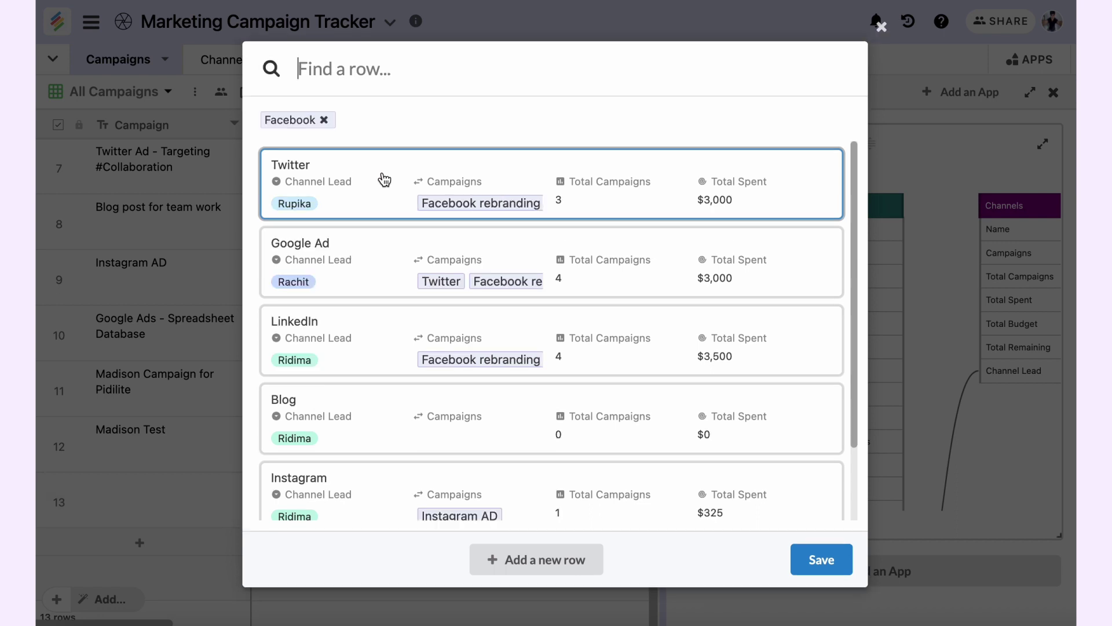
{"action": "left_click", "coordinate": [815, 562]}
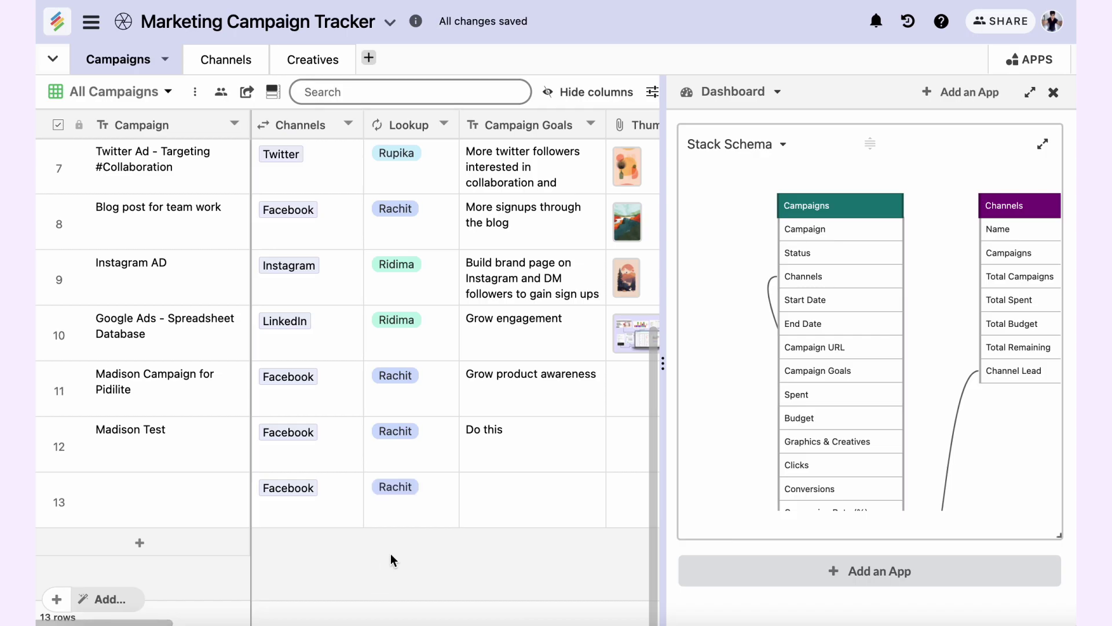
- Check row 13's looked-up channel lead and pan the schema to reveal more Campaigns fields
{"action": "left_click", "coordinate": [414, 499]}
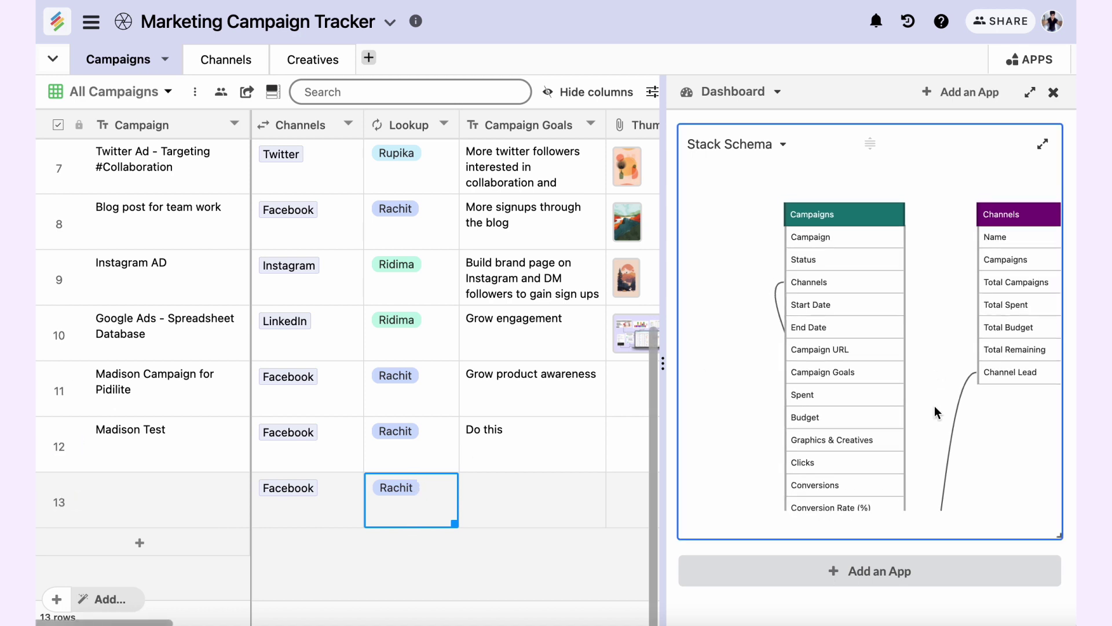
{"action": "scroll", "coordinate": [934, 406], "scroll_direction": "down", "scroll_amount": 3}
{"action": "left_click_drag", "start_coordinate": [911, 387], "coordinate": [861, 301]}
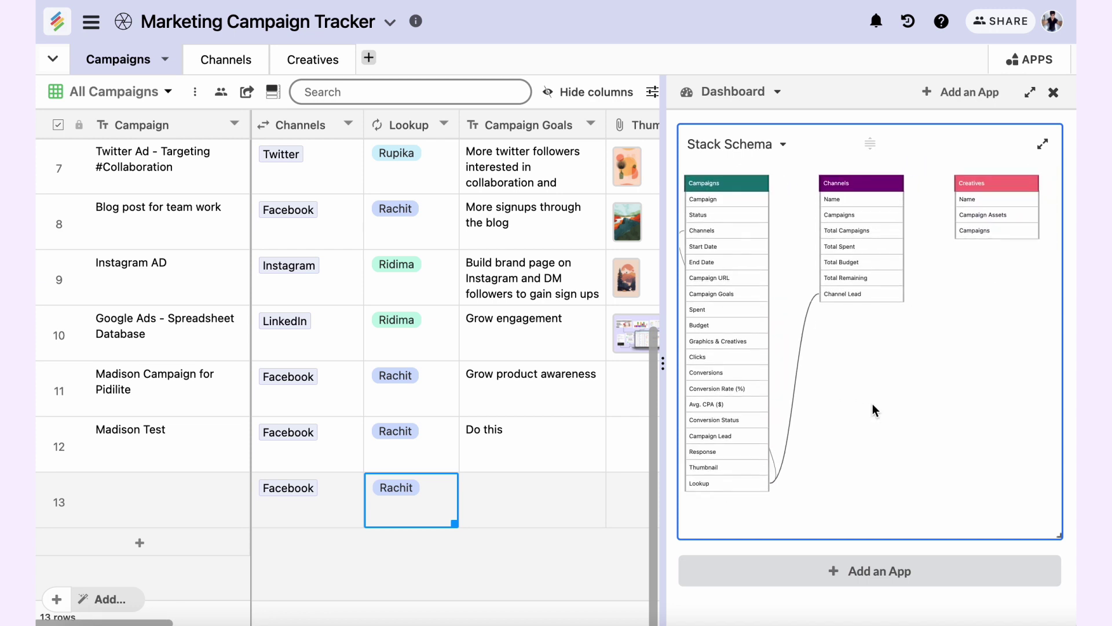
- Open the schema full-size, swap lookup for count relationships, and inspect the Total Campaigns field's links
{"action": "left_click", "coordinate": [1043, 144]}
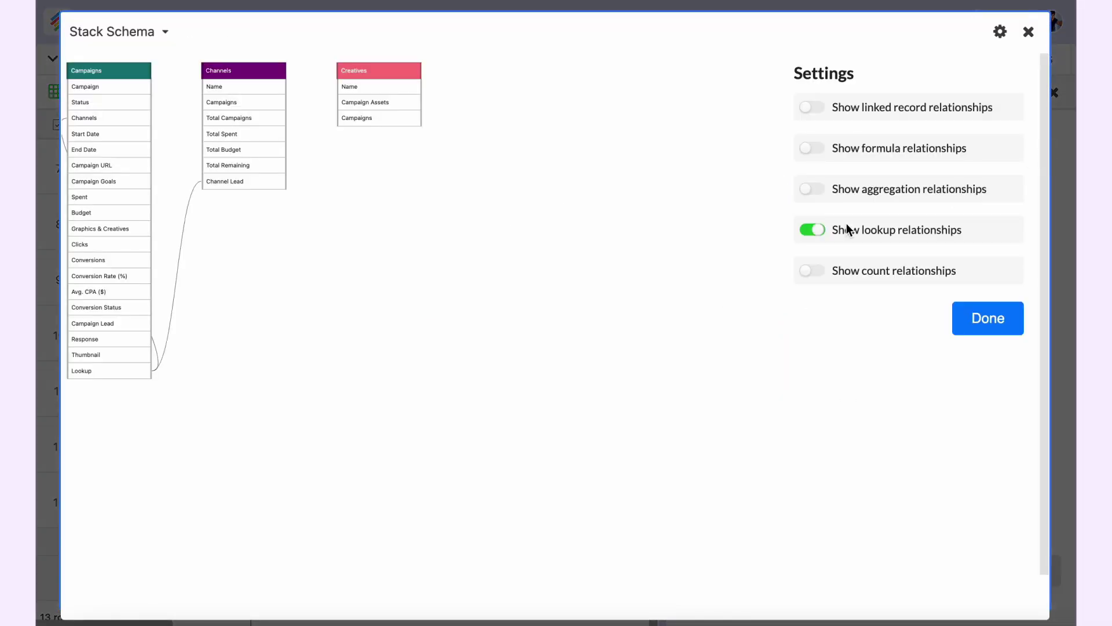
{"action": "left_click", "coordinate": [813, 232]}
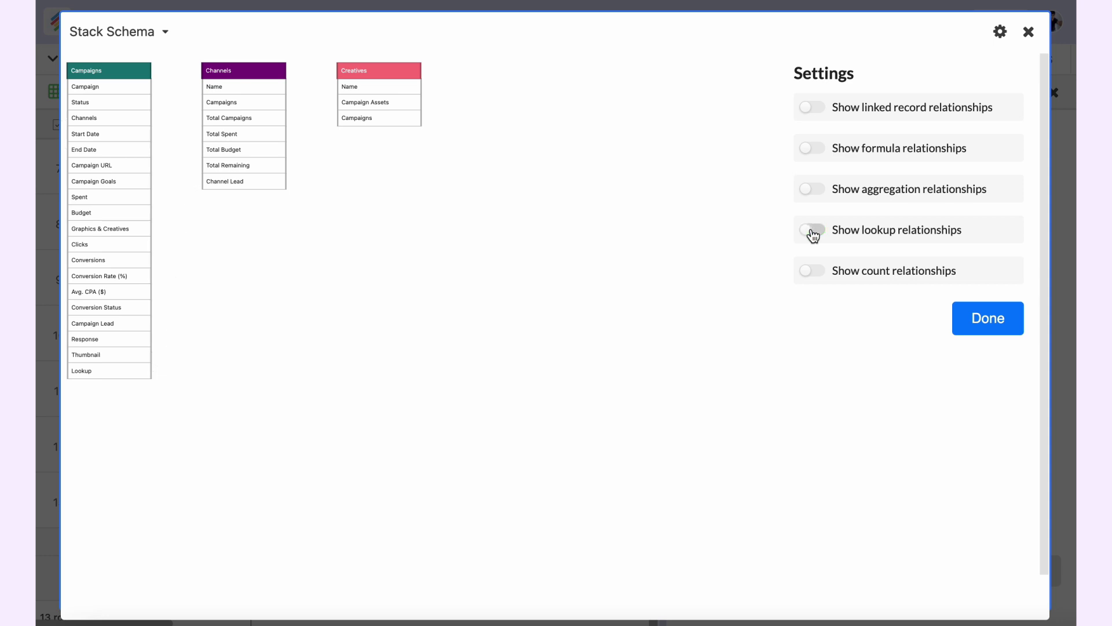
{"action": "left_click", "coordinate": [814, 273]}
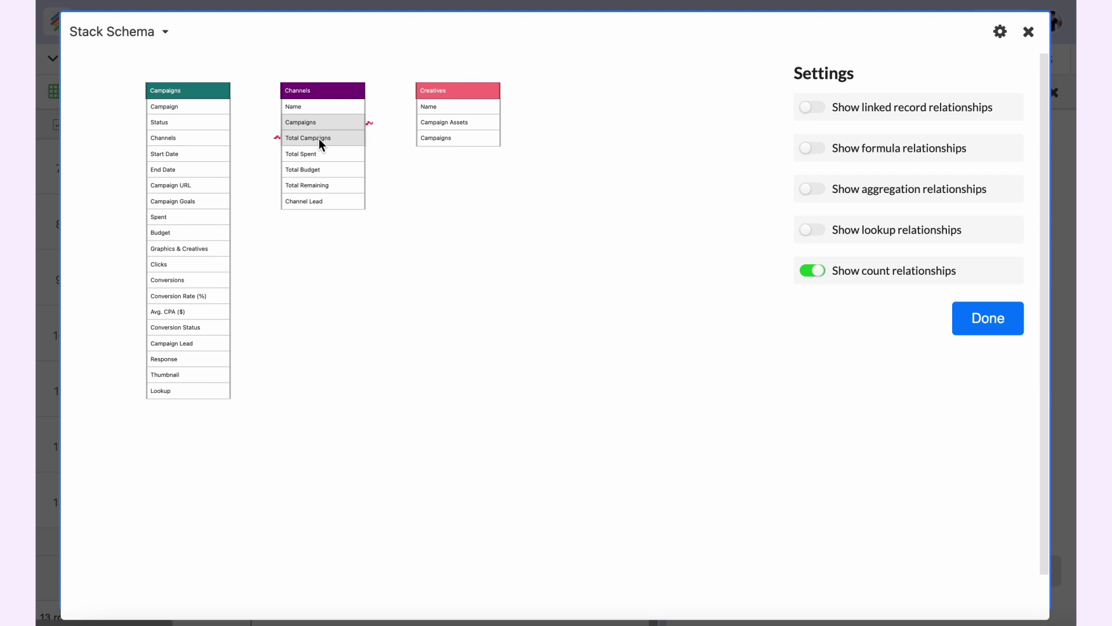
{"action": "scroll", "coordinate": [319, 138], "scroll_direction": "up", "scroll_amount": 5}
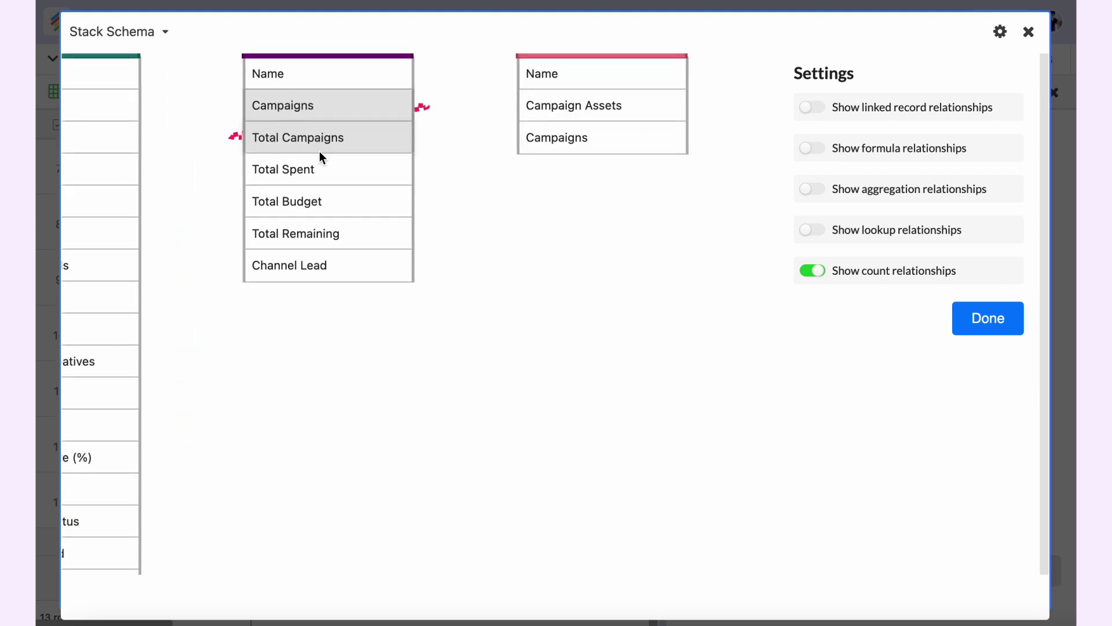
{"action": "left_click", "coordinate": [319, 151]}
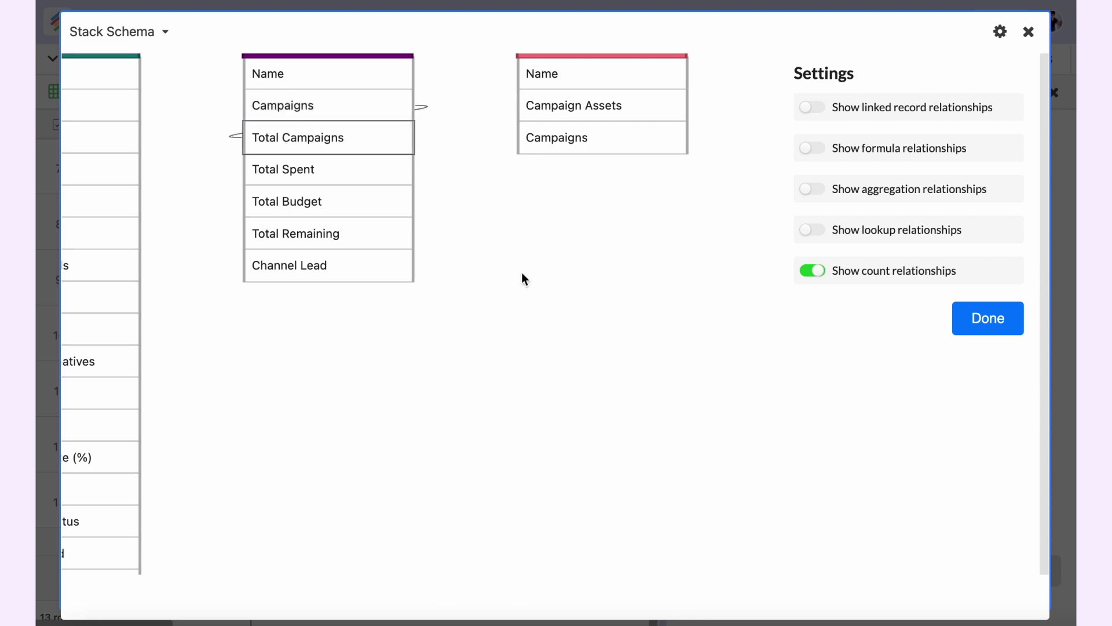
{"action": "left_click_drag", "start_coordinate": [521, 277], "coordinate": [627, 291]}
- Turn on linked record, formula, aggregation and lookup relationships, then close the full-size schema
{"action": "left_click", "coordinate": [812, 108]}
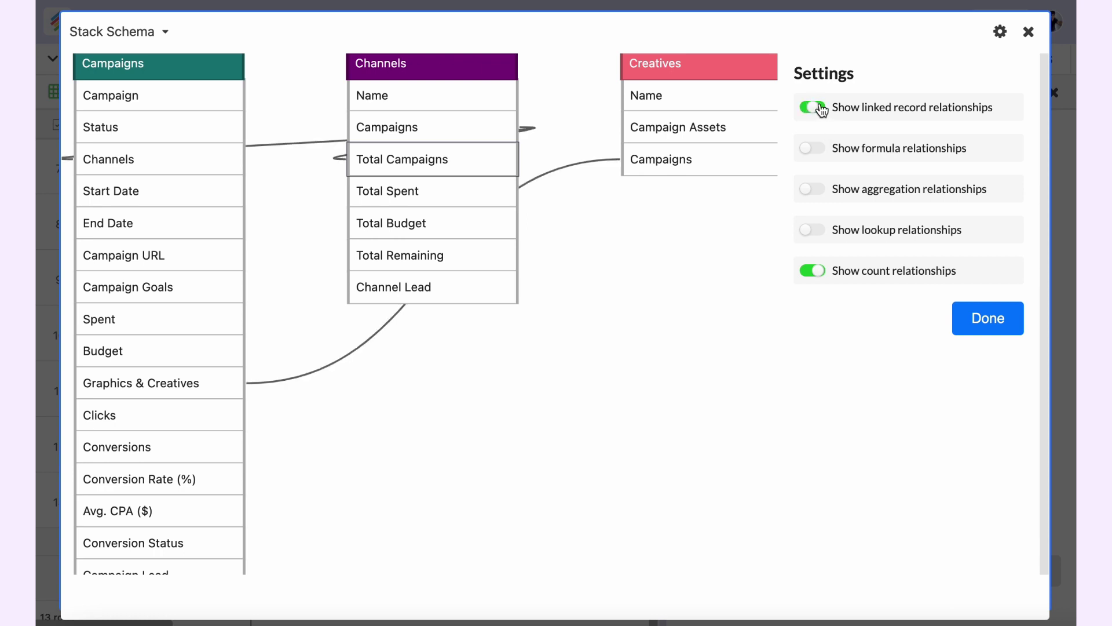
{"action": "left_click", "coordinate": [814, 149]}
{"action": "left_click", "coordinate": [813, 189]}
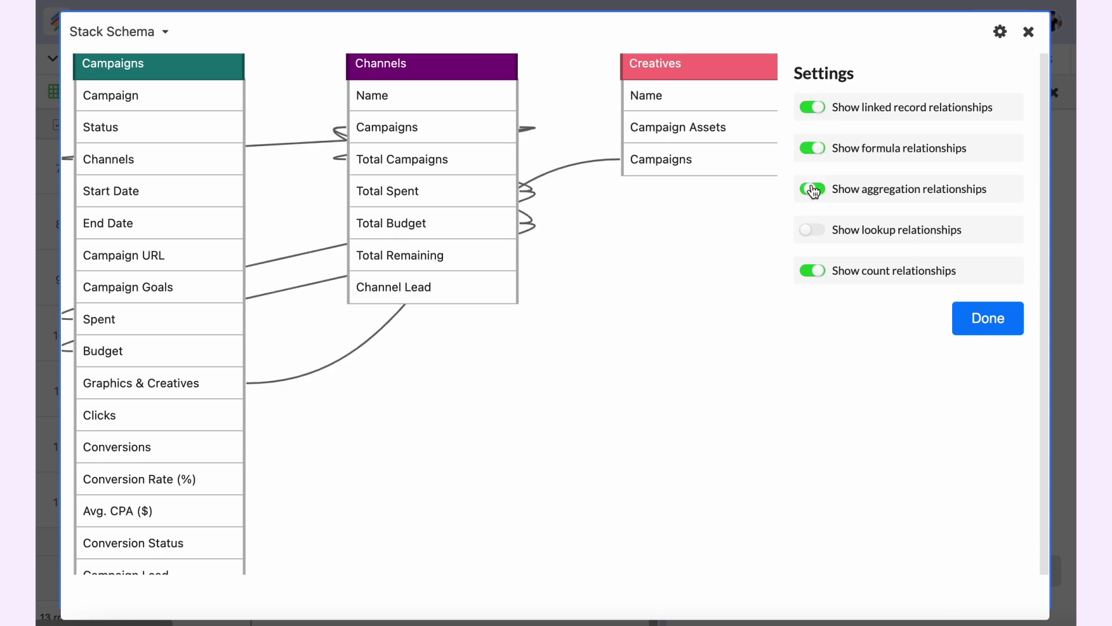
{"action": "left_click", "coordinate": [813, 230]}
{"action": "left_click", "coordinate": [978, 318]}
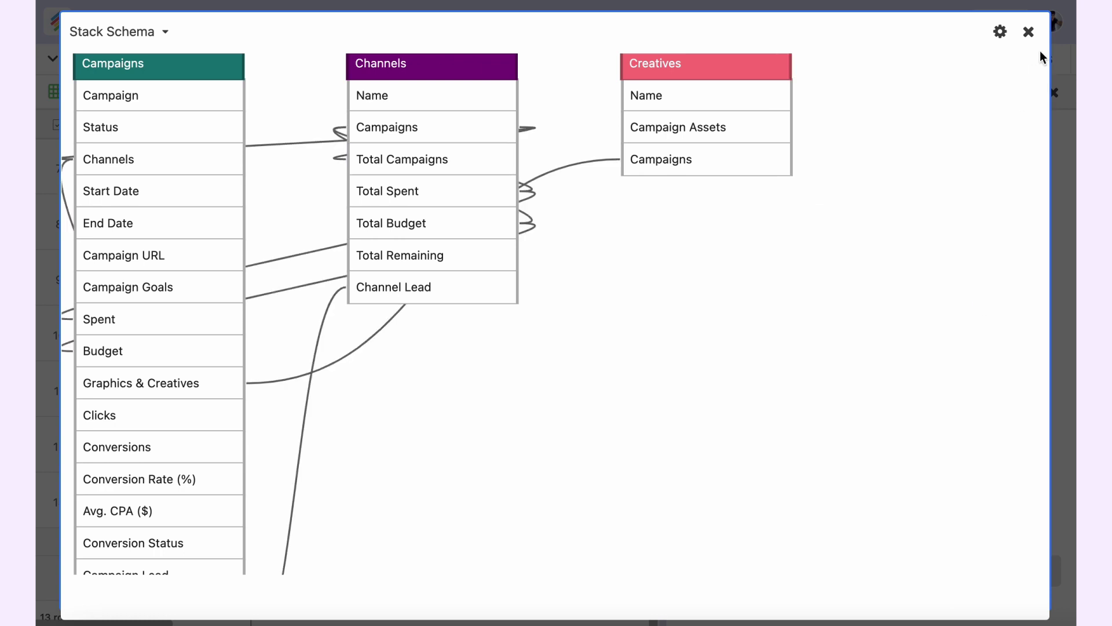
{"action": "left_click", "coordinate": [1029, 32]}
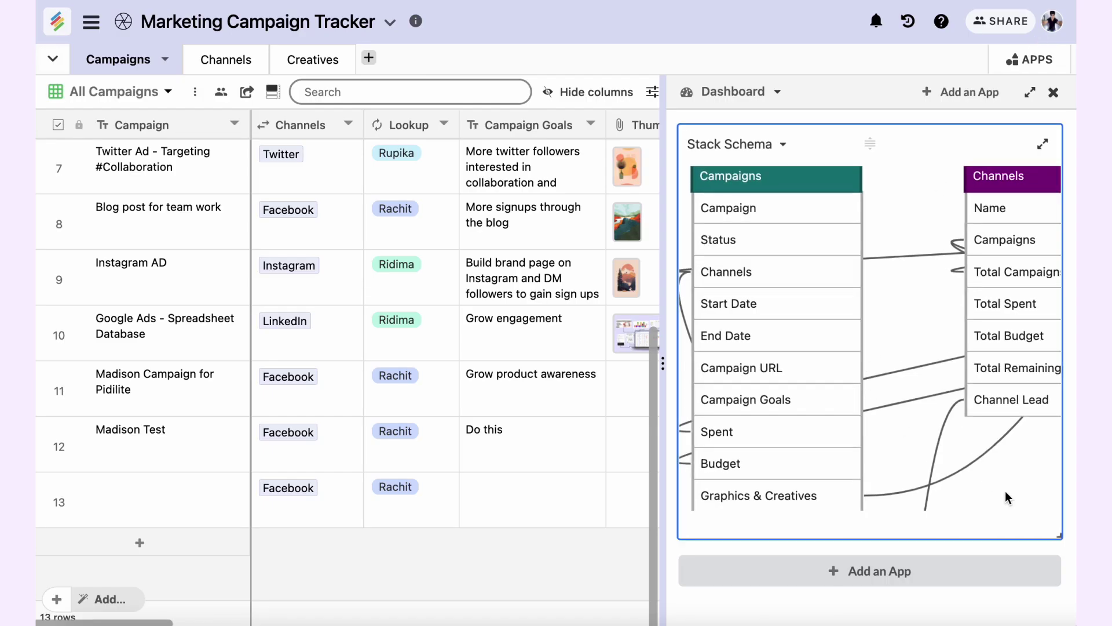
- Zoom the schema out until Campaigns, Channels and Creatives all fit, then scroll the grid sideways and back
{"action": "scroll", "coordinate": [913, 430], "scroll_direction": "down", "scroll_amount": 3}
{"action": "scroll", "coordinate": [938, 440], "scroll_direction": "up", "scroll_amount": 1}
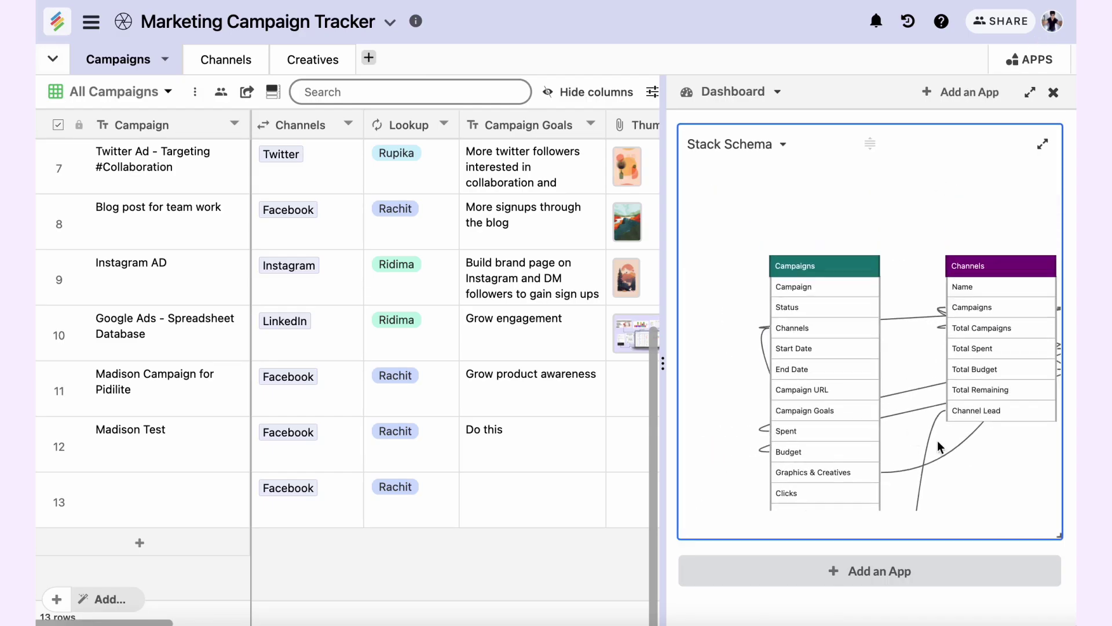
{"action": "scroll", "coordinate": [902, 399], "scroll_direction": "down", "scroll_amount": 3}
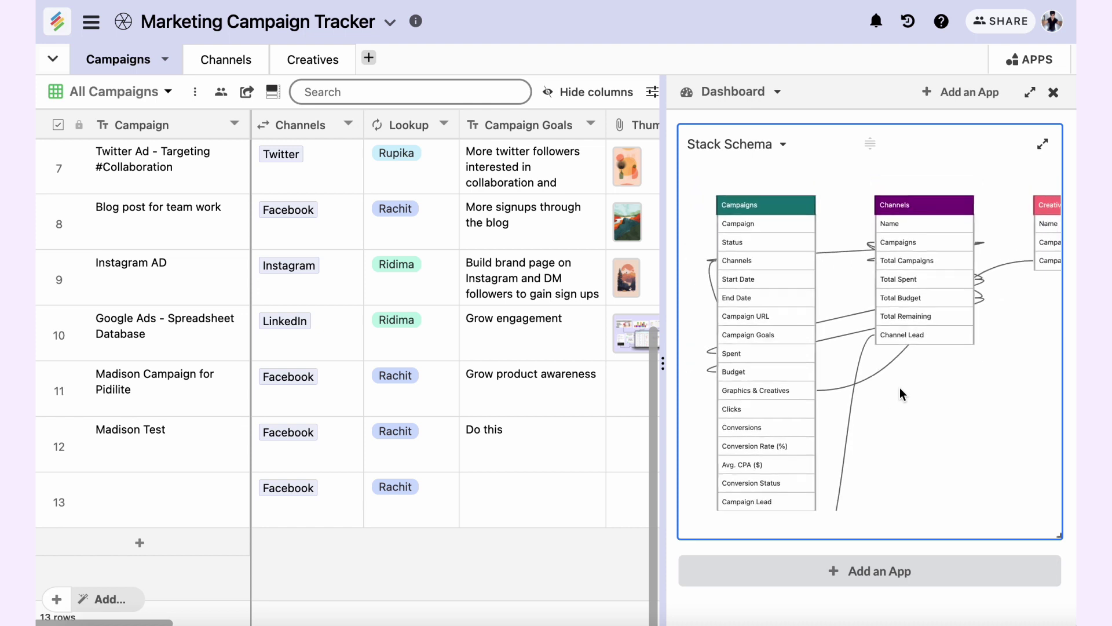
{"action": "scroll", "coordinate": [925, 396], "scroll_direction": "down", "scroll_amount": 2}
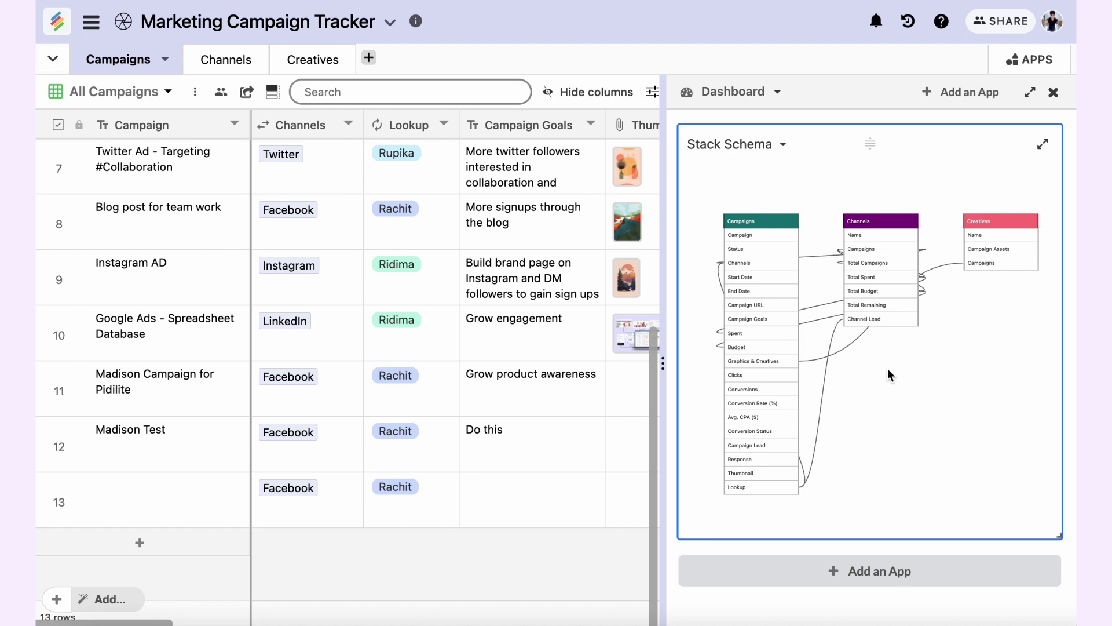
{"action": "scroll", "coordinate": [271, 623], "scroll_direction": "right", "scroll_amount": 5}
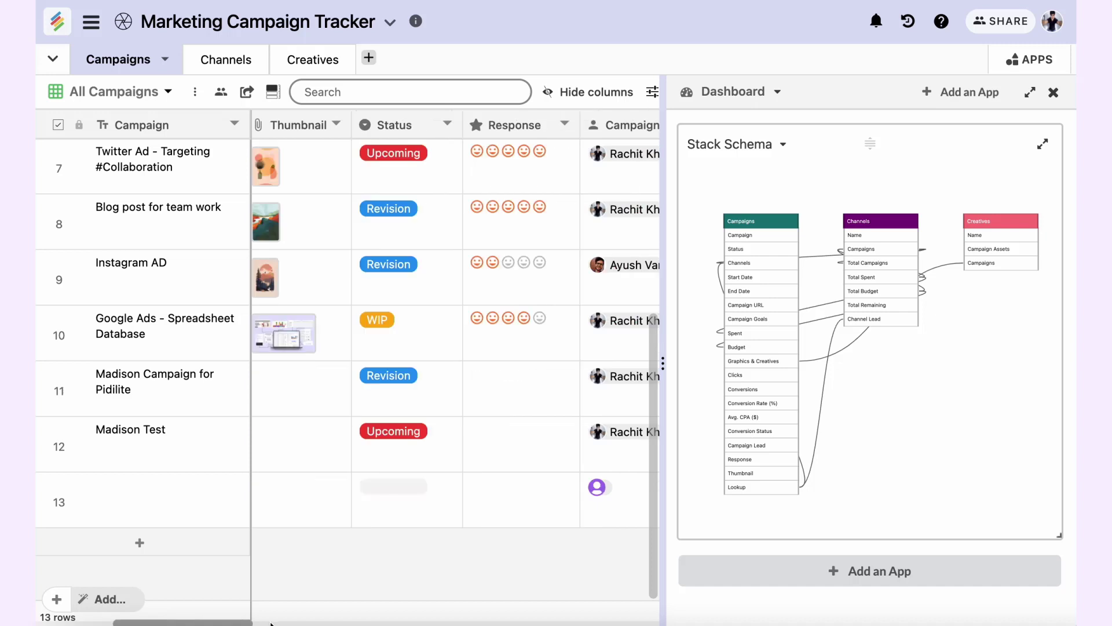
{"action": "scroll", "coordinate": [271, 623], "scroll_direction": "right", "scroll_amount": 10}
{"action": "scroll", "coordinate": [568, 608], "scroll_direction": "left", "scroll_amount": 9}
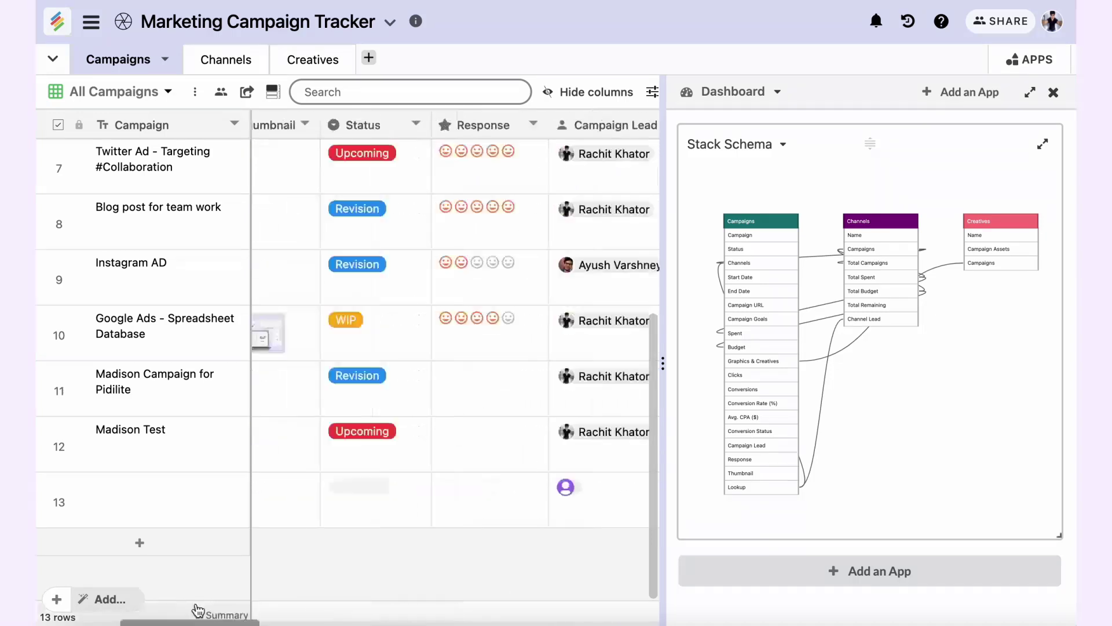
{"action": "scroll", "coordinate": [197, 610], "scroll_direction": "left", "scroll_amount": 5}
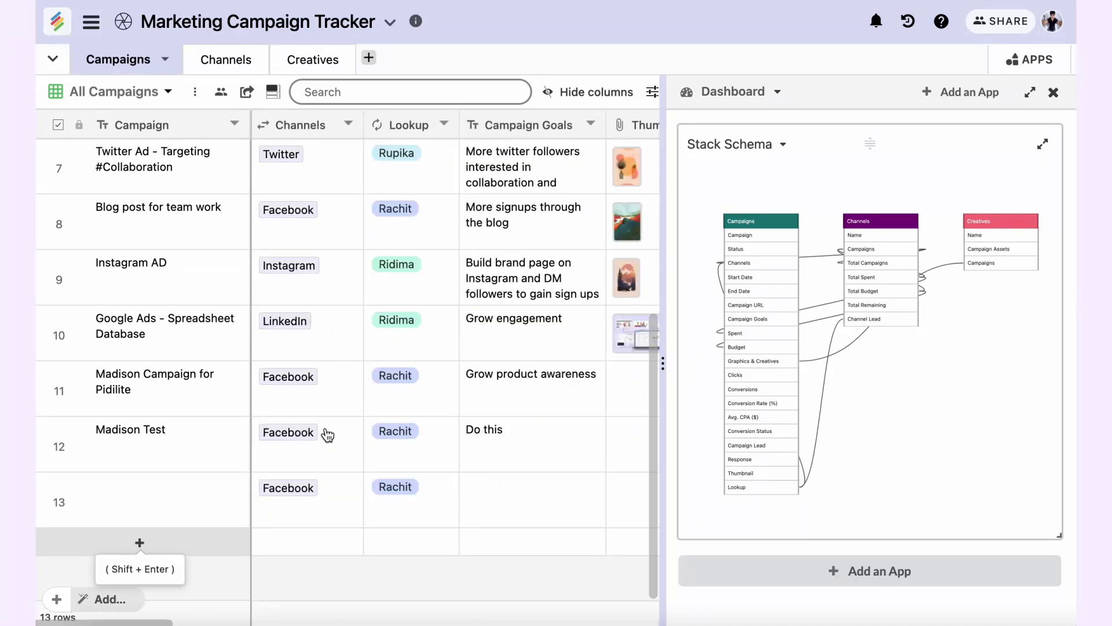